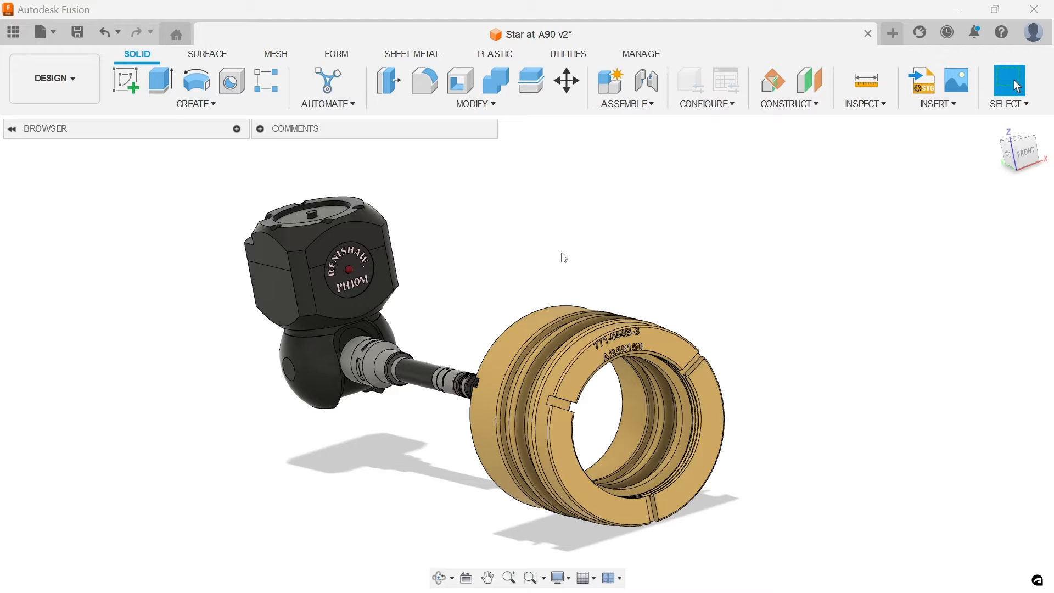
Step: Select the conical chamfer face inside the brass ring's bore, seen from the end with the drilled holes
middle_click_drag(515, 268, 671, 250, "shift")
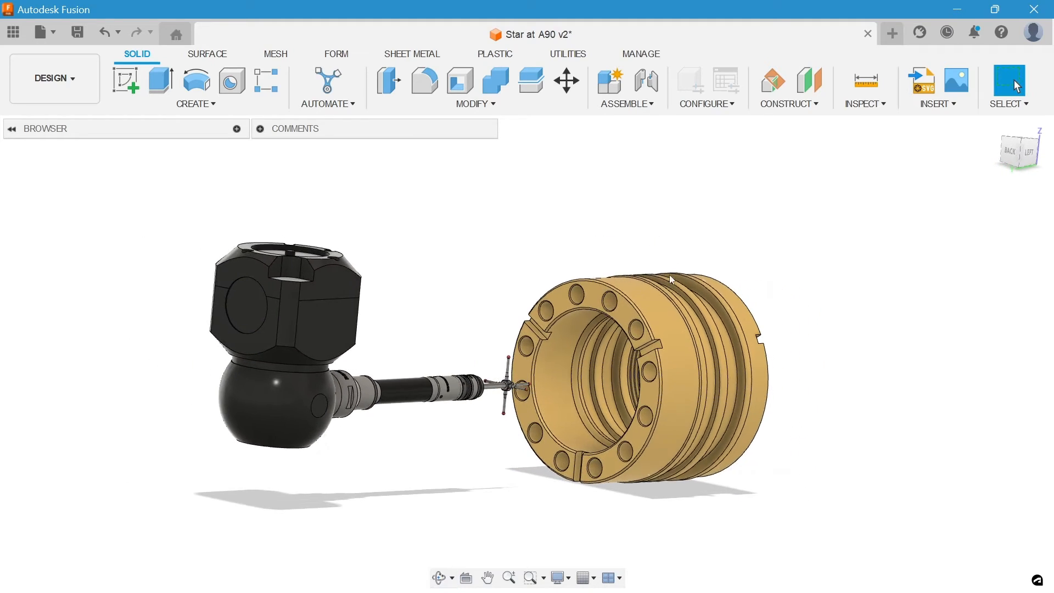
scroll(551, 372, "up", 5)
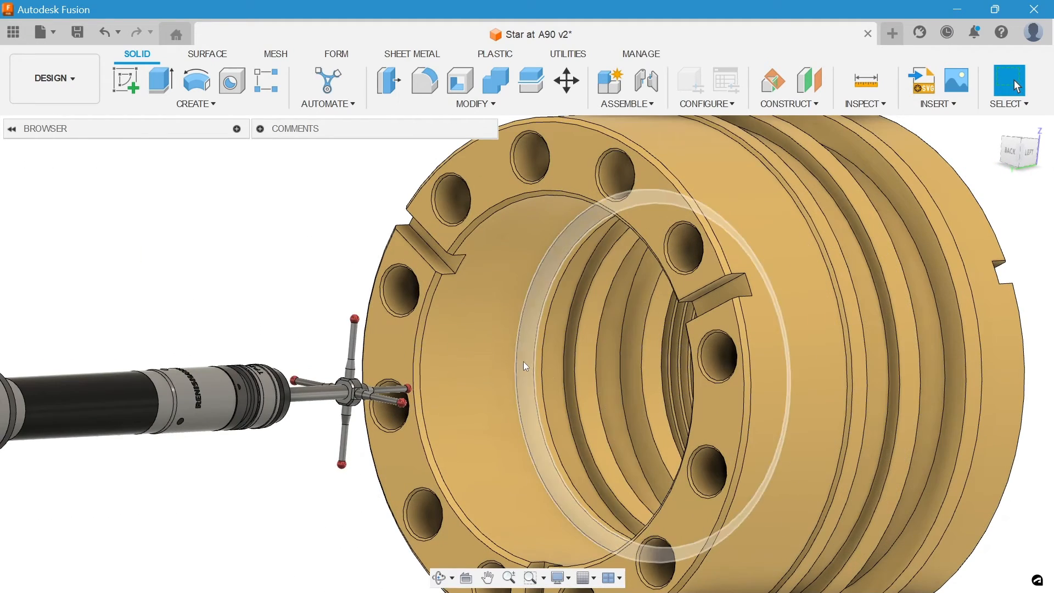
left_click(525, 366)
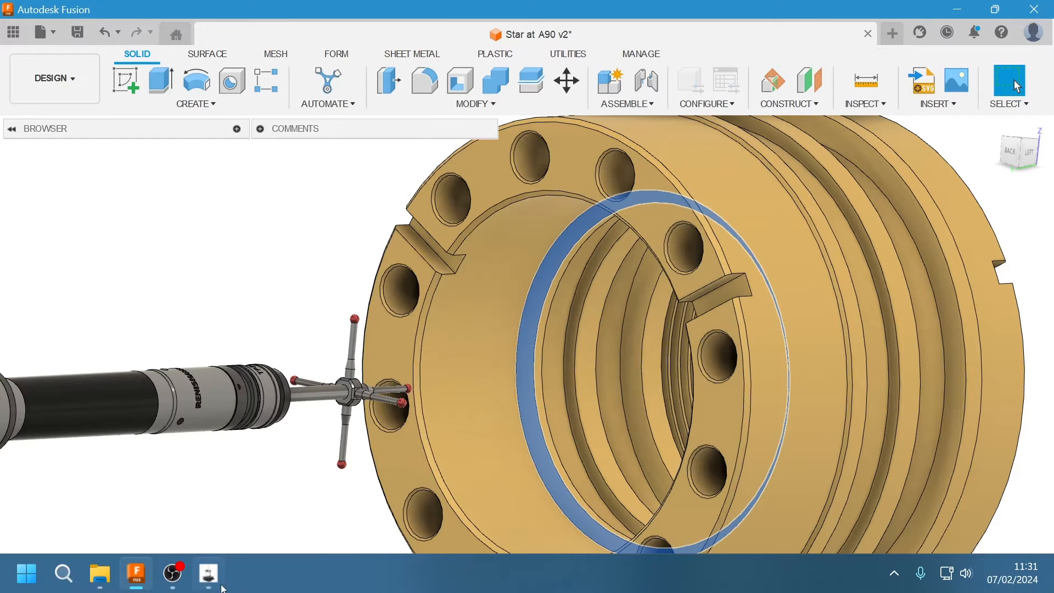
Step: Switch to Aberlink 3D and examine the CAD model's bore from the end with the drilled holes
left_click(208, 586)
scroll(268, 363, "down", 6)
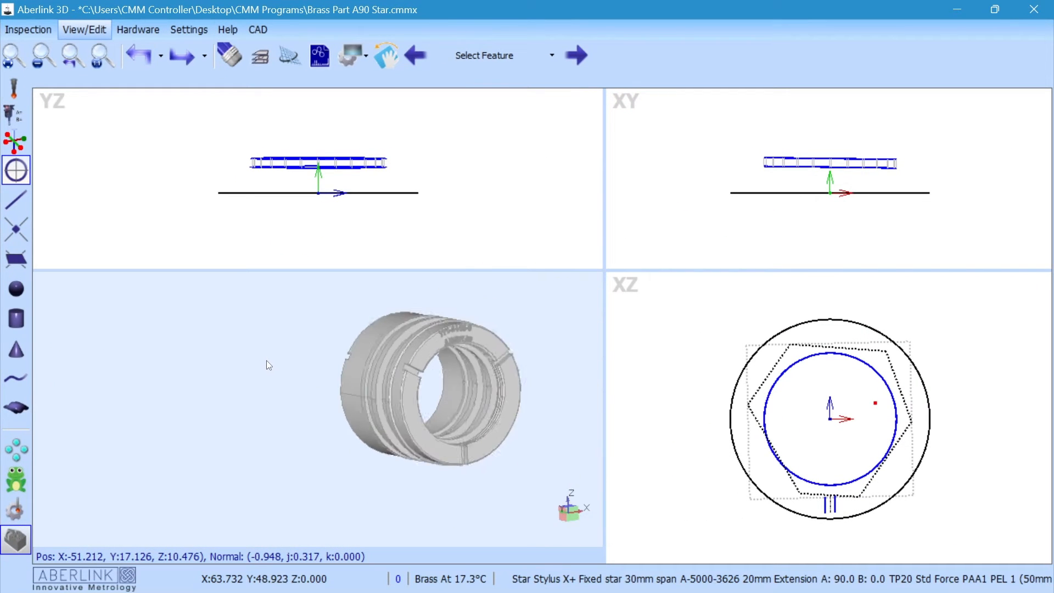
scroll(522, 374, "up", 3)
left_click_drag(429, 383, 605, 380)
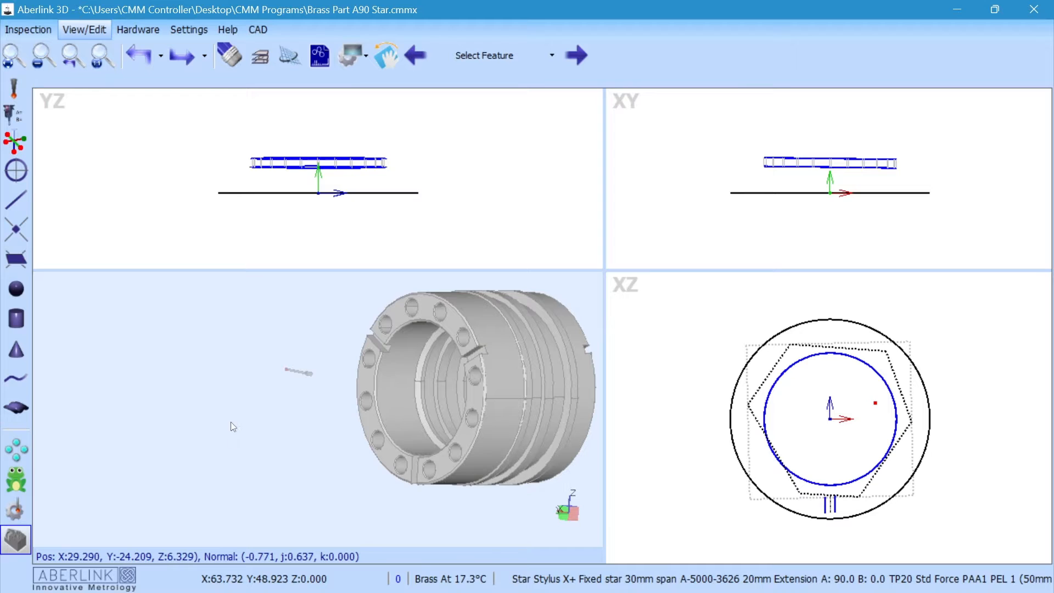
scroll(233, 426, "down", 3)
scroll(452, 341, "up", 2)
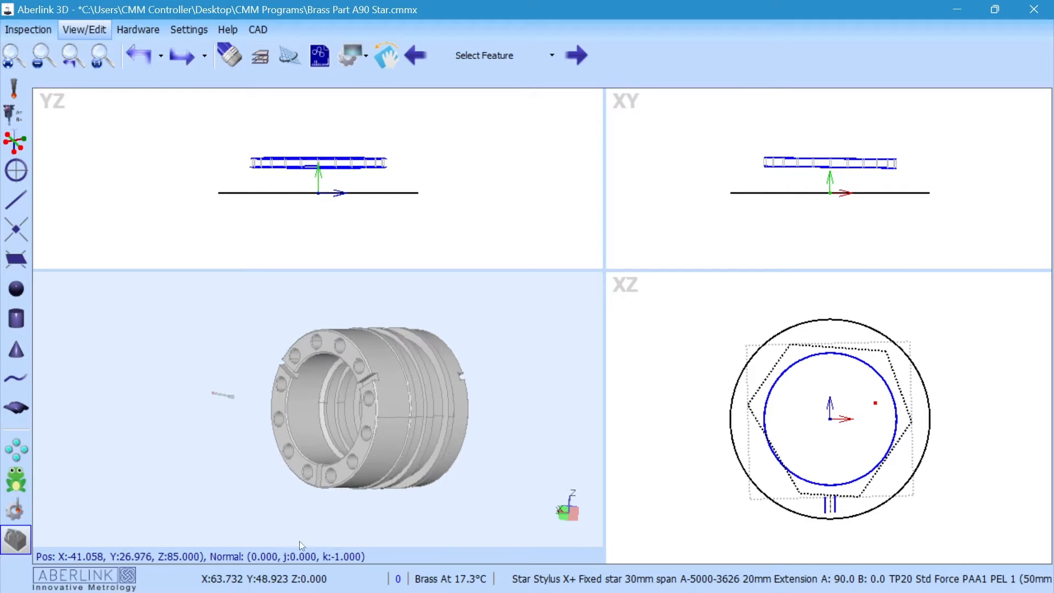
scroll(302, 521, "up", 2)
scroll(426, 286, "up", 3)
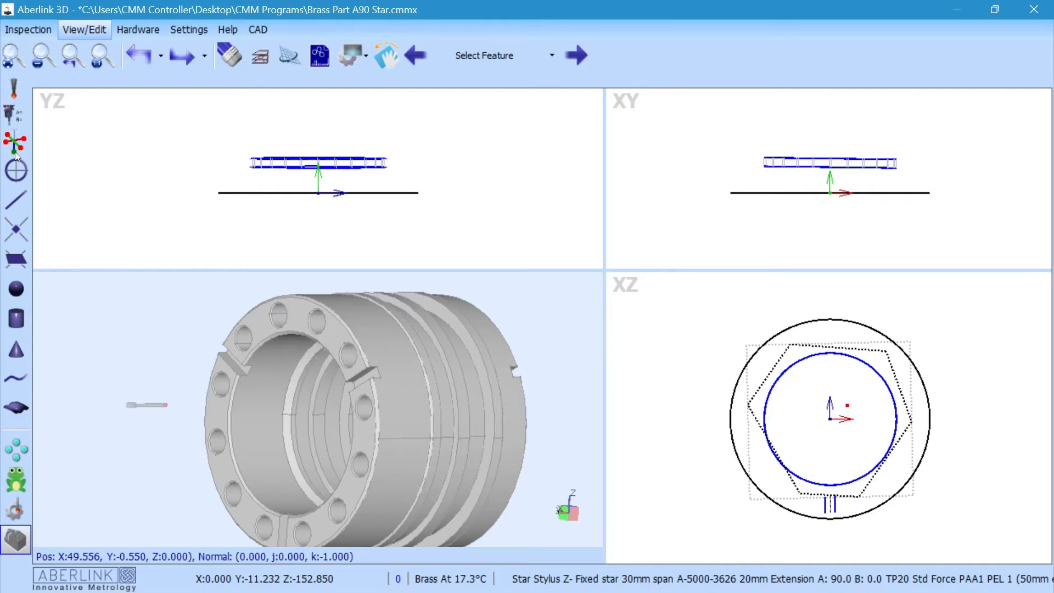
Step: Start a cone measurement and lock its plunge and rise directions at j -1.000 and j 1.000 in the CNC parameters
left_click(17, 349)
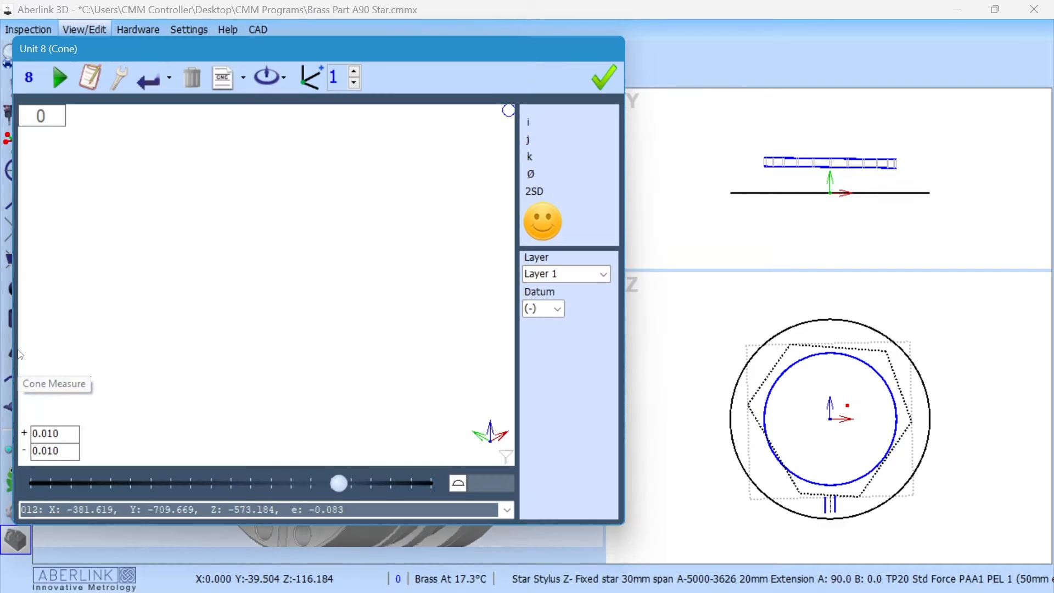
left_click(226, 83)
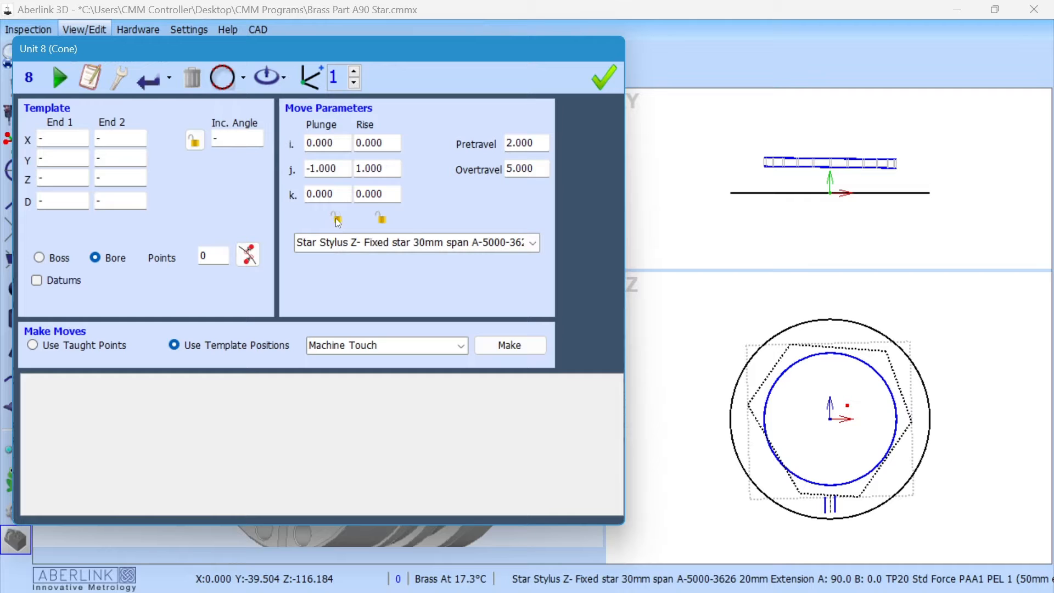
left_click(337, 219)
left_click(380, 219)
left_click_drag(281, 50, 817, 68)
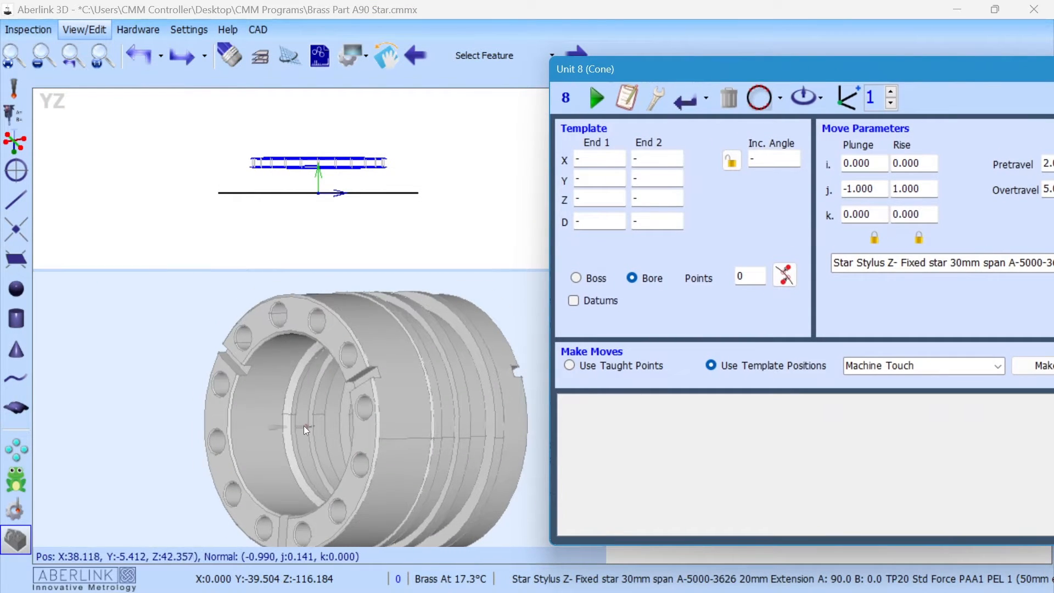
Step: Select the X+ star stylus tip and pick the bore's inner conical chamfer for the cone, using all available star tips
scroll(304, 425, "up", 2)
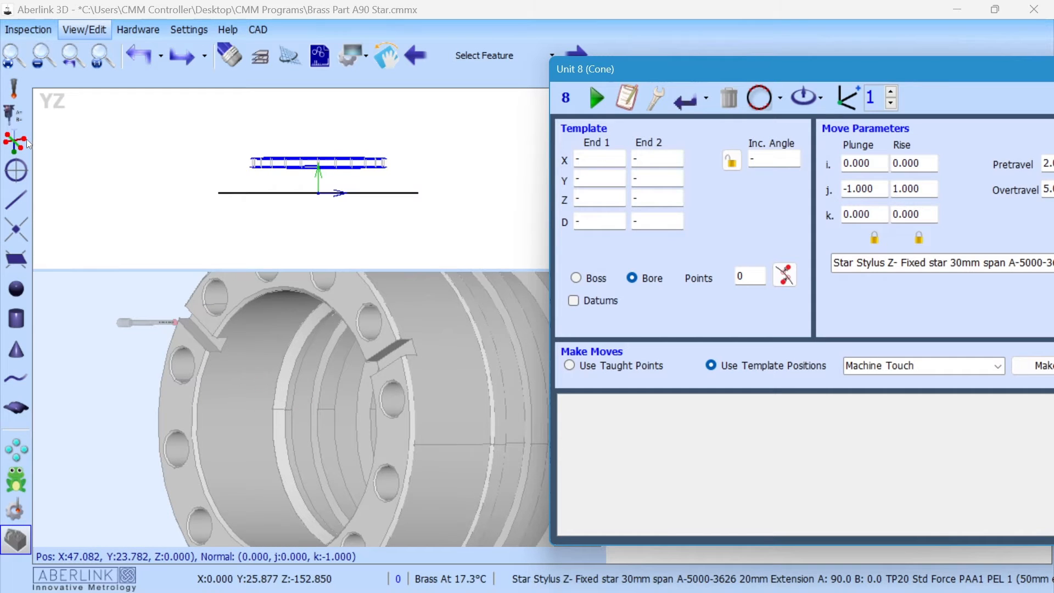
left_click(8, 144)
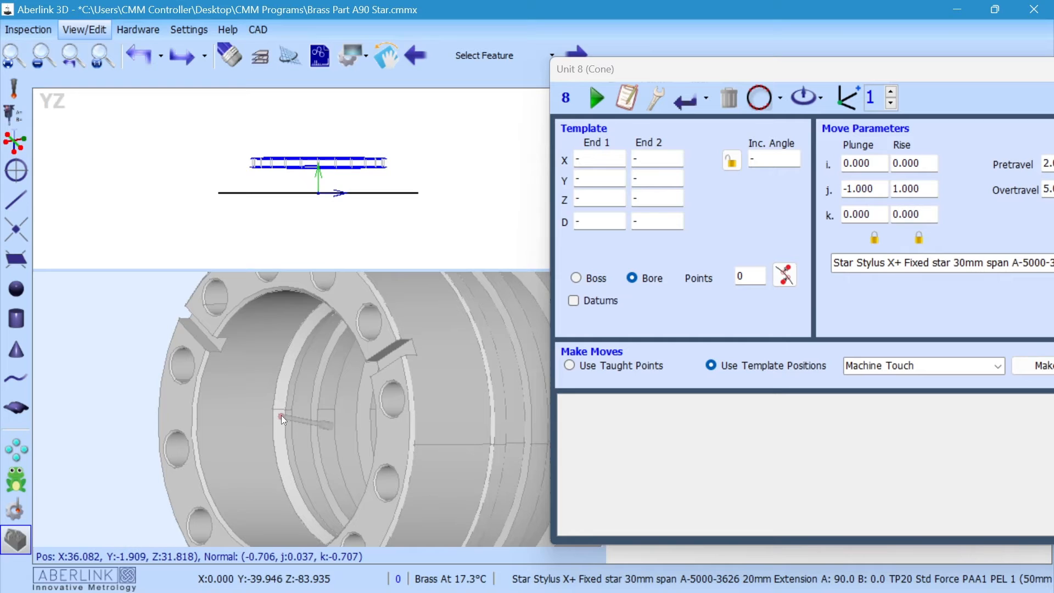
scroll(285, 413, "up", 5)
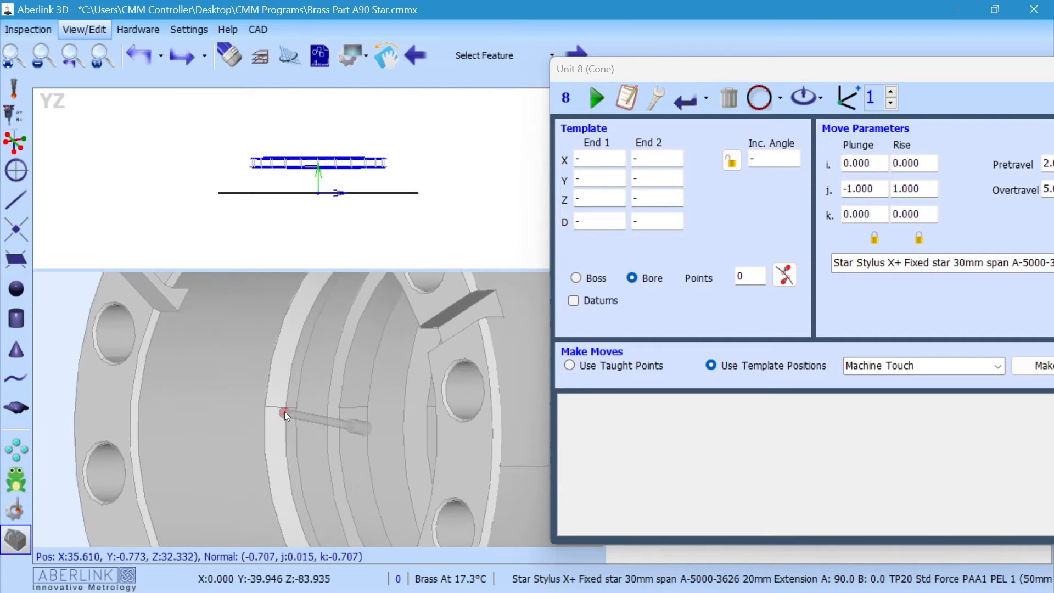
scroll(282, 411, "up", 3)
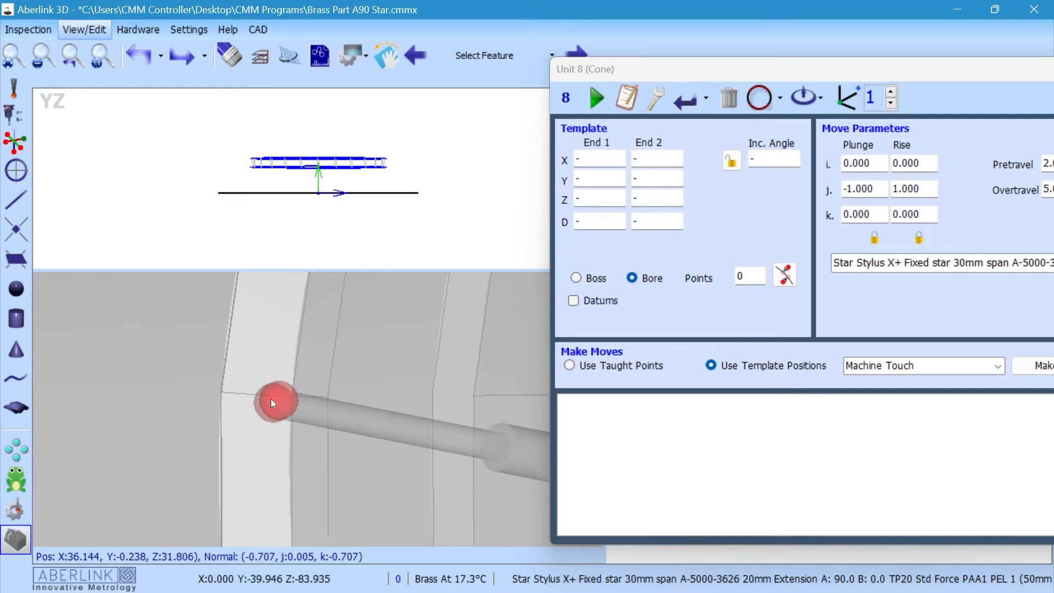
left_click(245, 395)
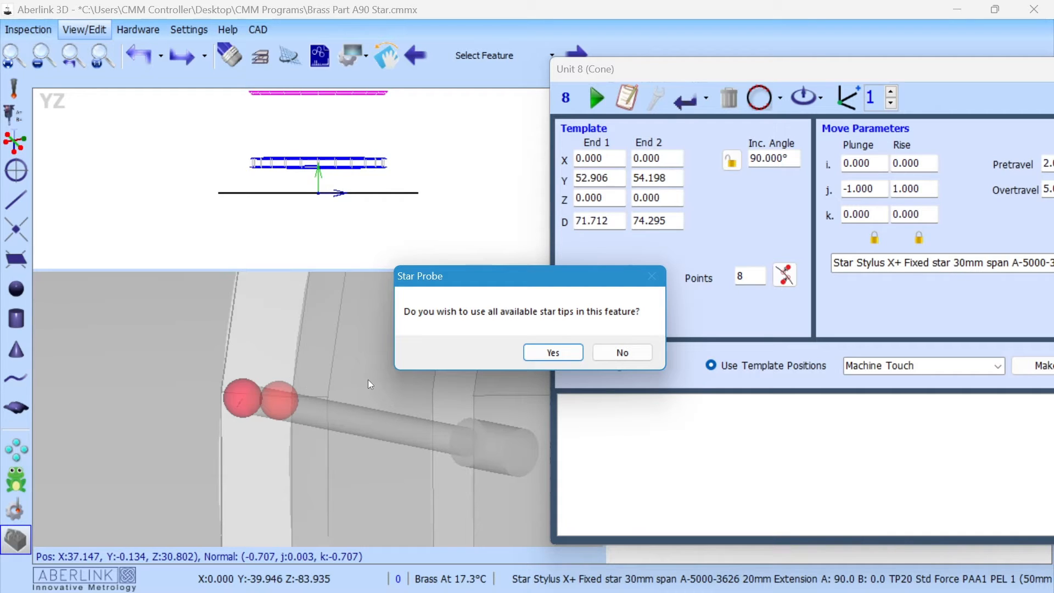
left_click(552, 353)
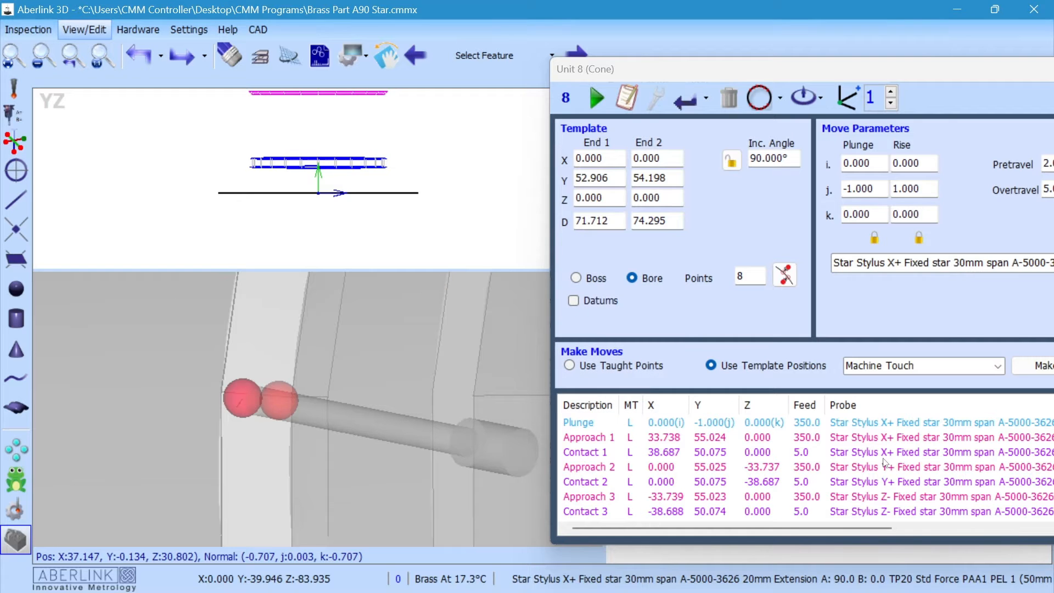
Step: Check the star tip assigned to each contact in the cone's move list and set its points to 3,4
scroll(914, 442, "down", 4)
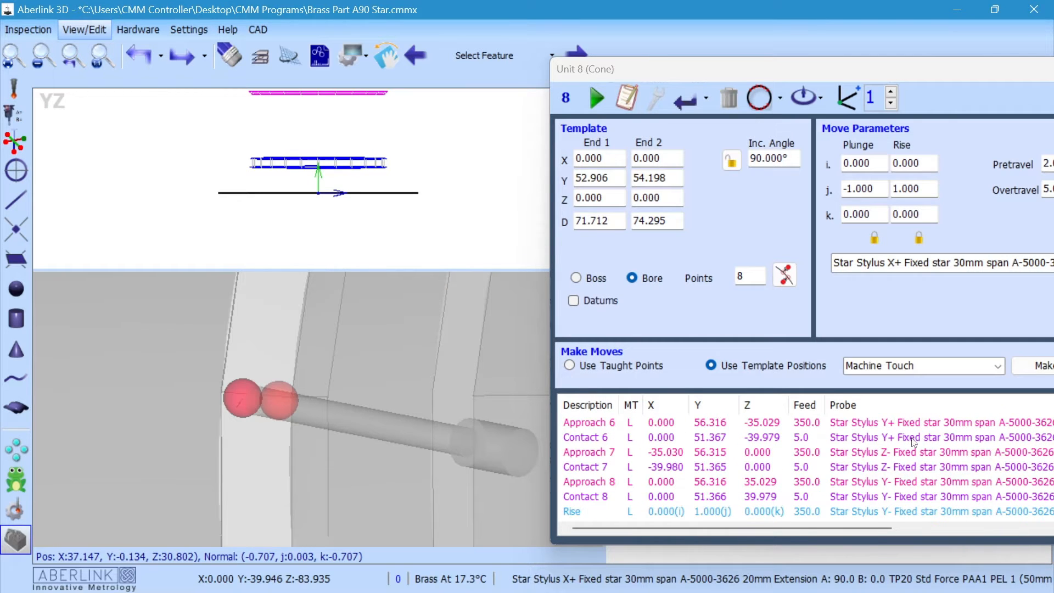
left_click_drag(817, 83, 739, 55)
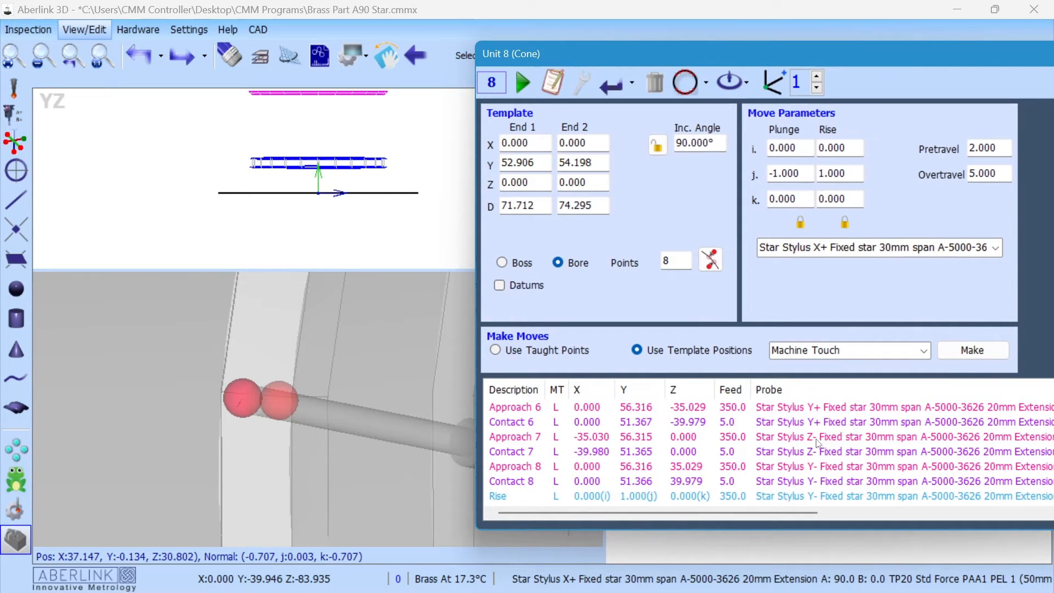
scroll(816, 447, "up", 4)
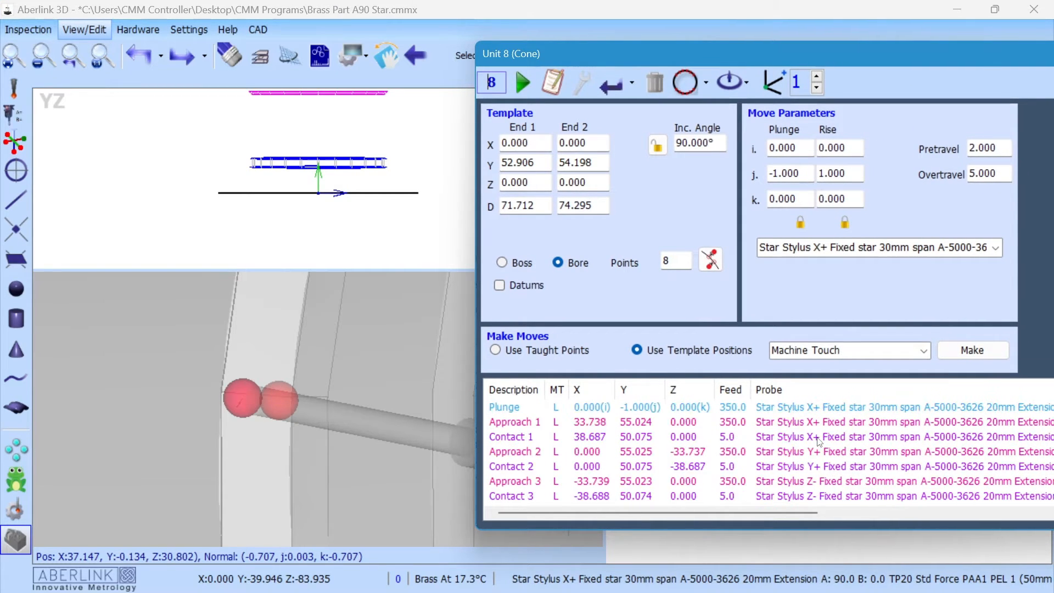
scroll(819, 428, "down", 3)
scroll(818, 463, "down", 3)
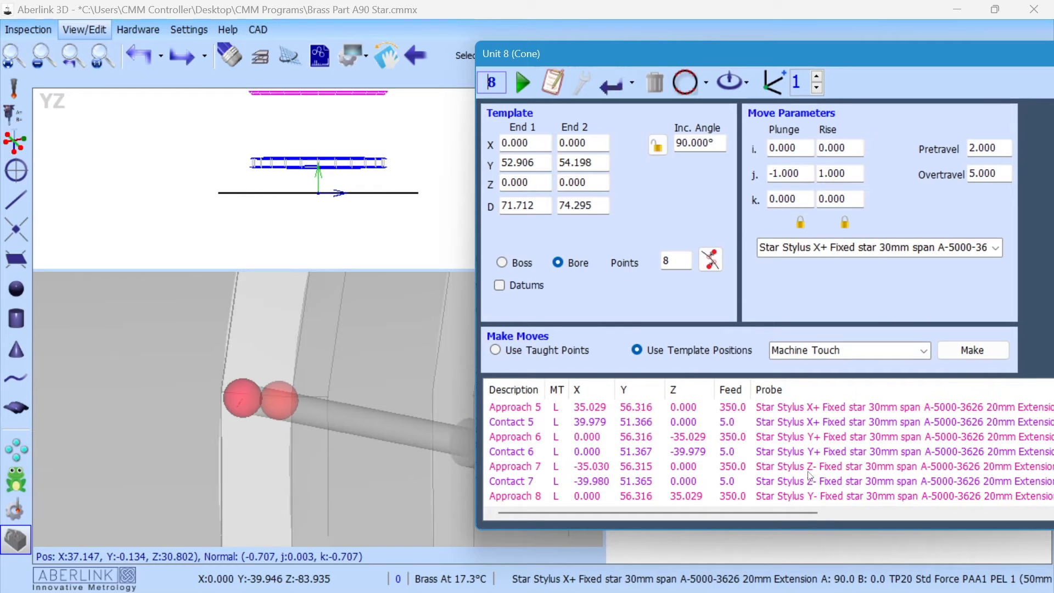
double_click(678, 257)
left_click_drag(906, 65, 492, 57)
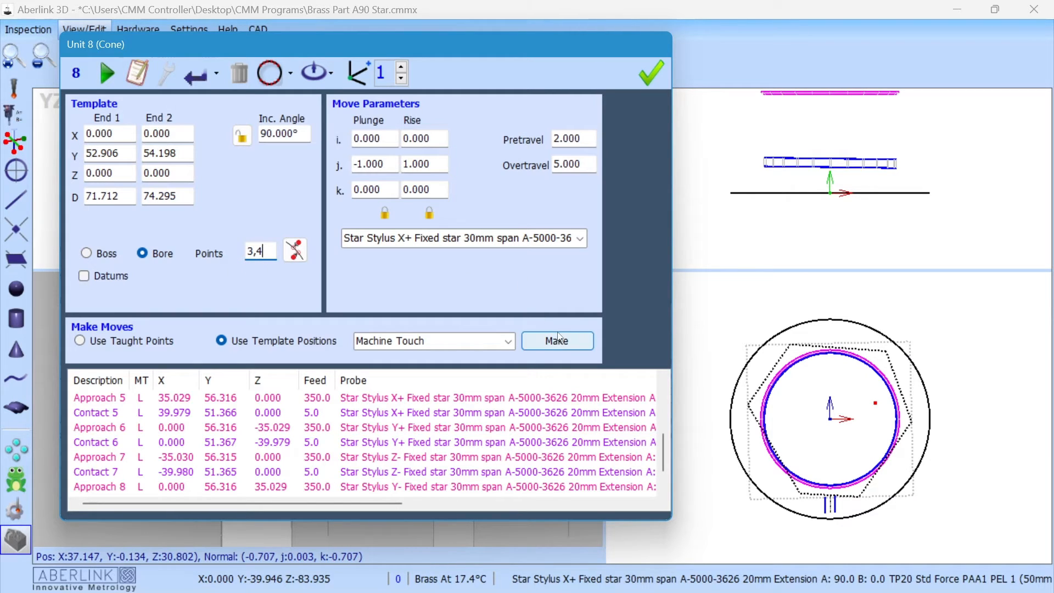
Step: Turn on the probe path display in the graphic views
left_click_drag(431, 55, 432, 133)
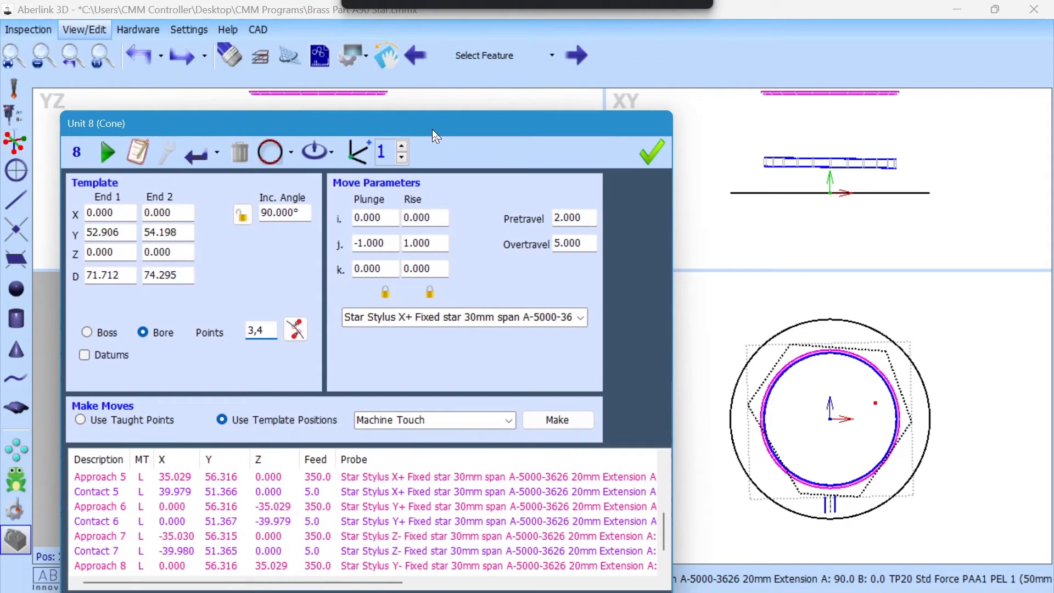
left_click(356, 58)
left_click(409, 86)
left_click(359, 66)
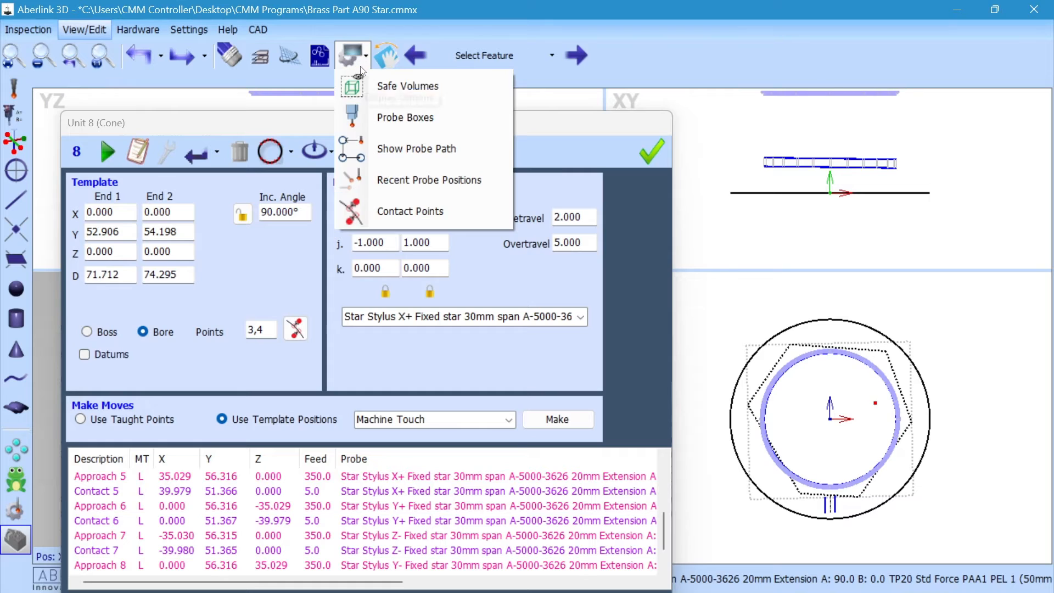
left_click(398, 150)
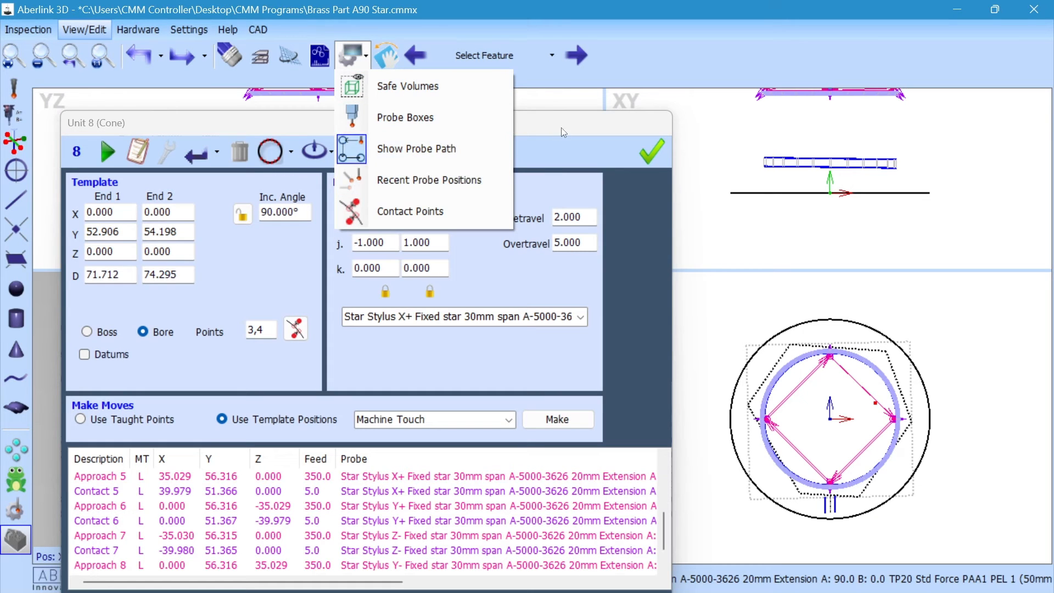
left_click_drag(541, 132, 541, 137)
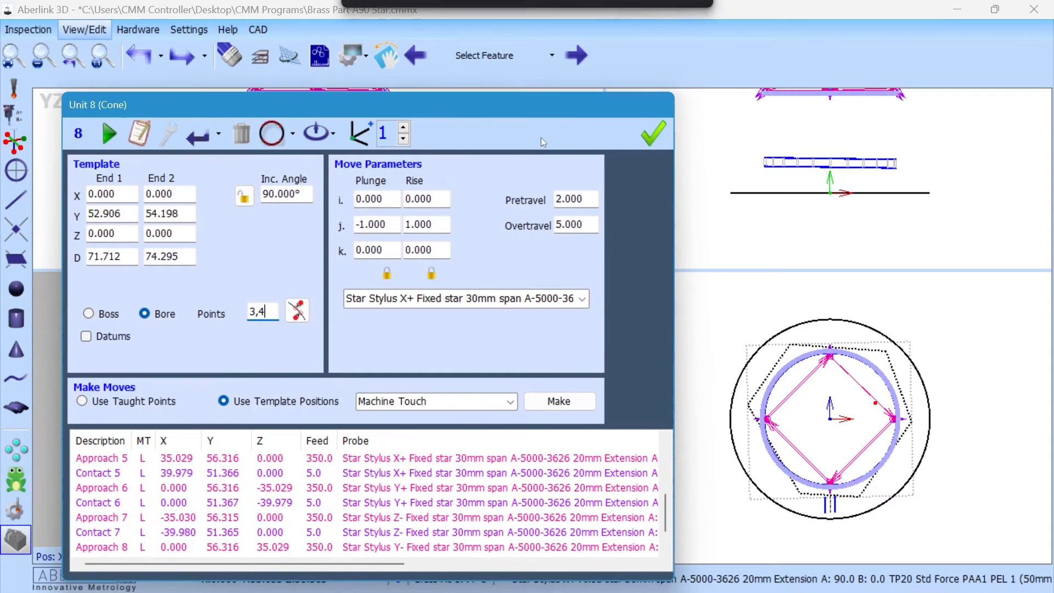
Step: Regenerate the cone's moves from the template positions for points 3,4, using all available star tips
left_click(578, 401)
left_click(558, 353)
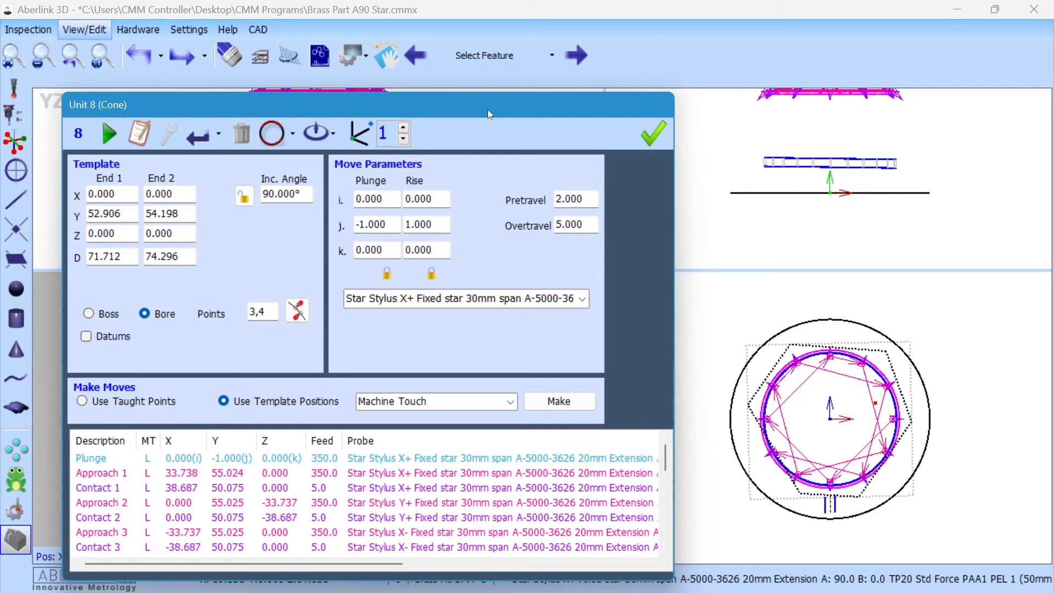
left_click_drag(487, 110, 489, 72)
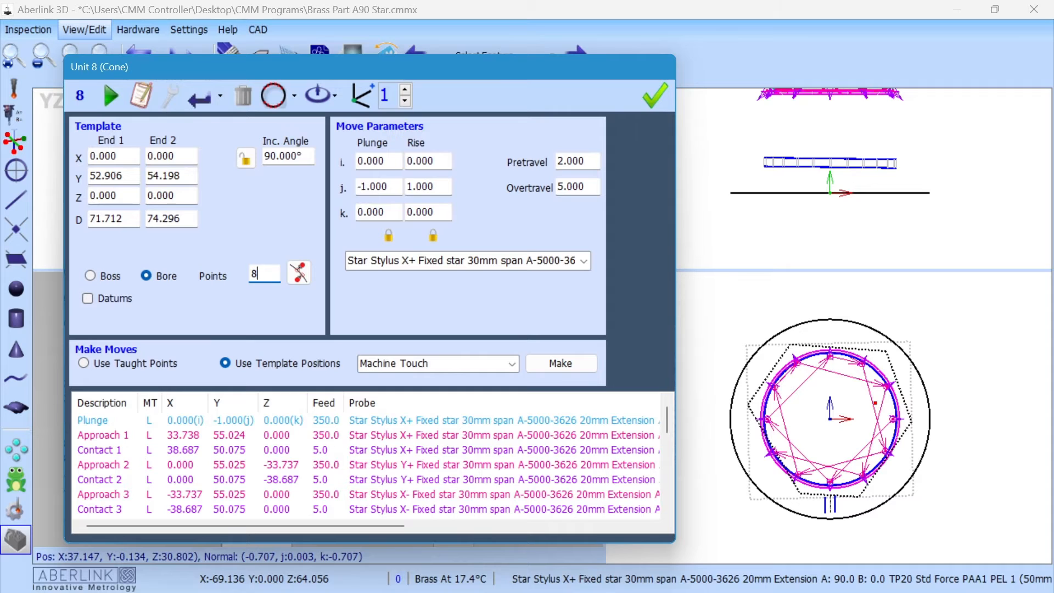
Step: Set the cone's points to 8, regenerate its machine-touch moves with all available star tips, and review the move list
left_click(562, 363)
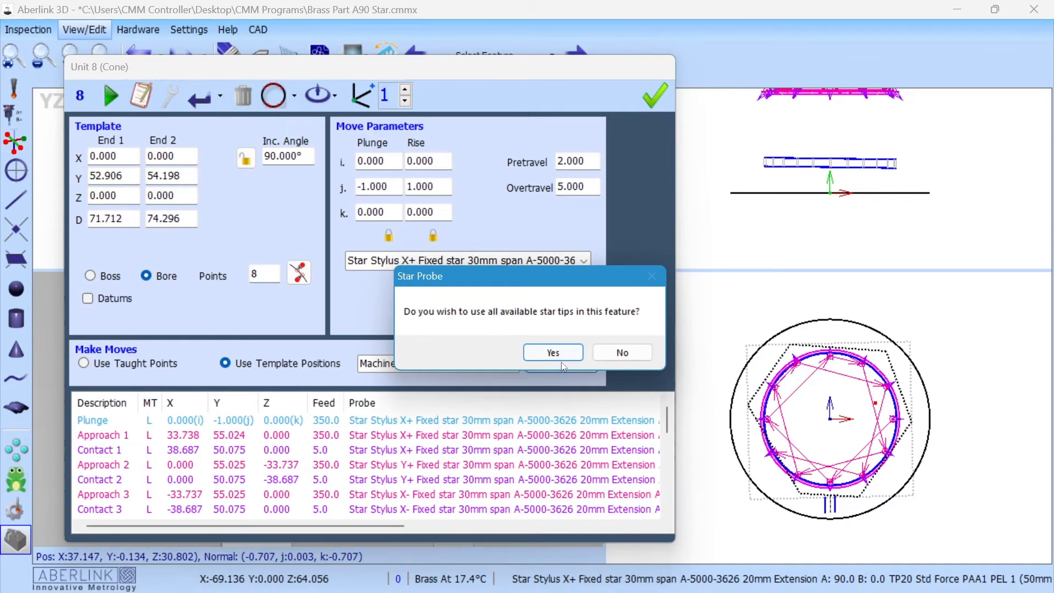
left_click(544, 352)
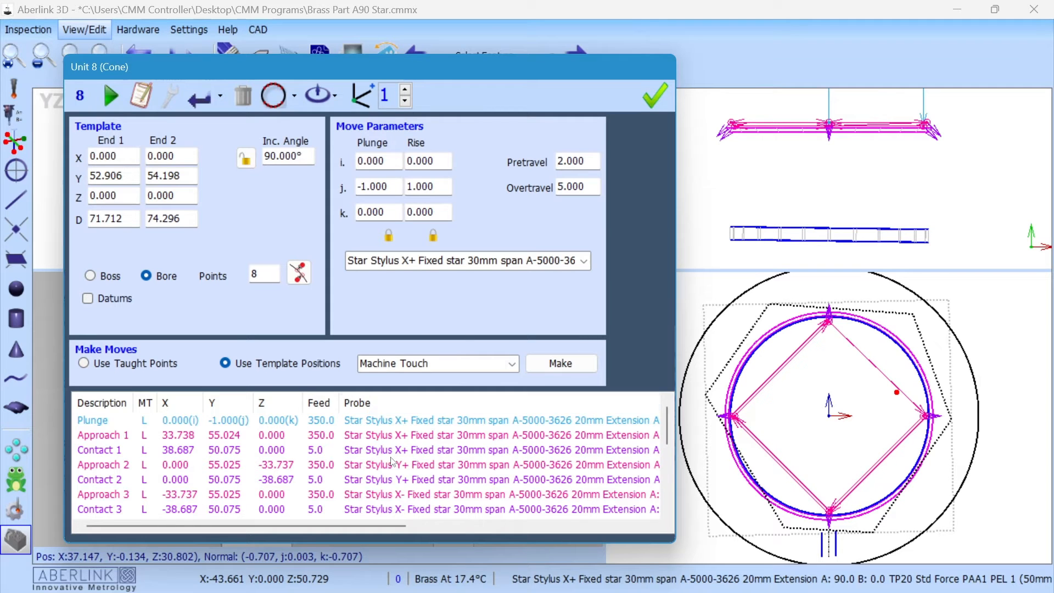
scroll(384, 452, "down", 4)
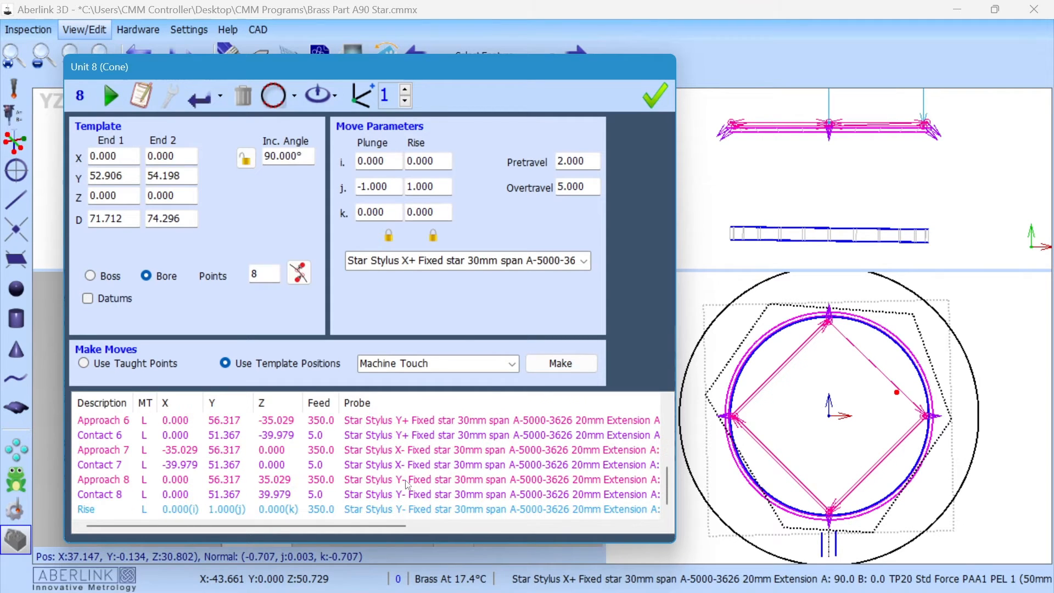
scroll(407, 483, "up", 4)
scroll(399, 439, "down", 4)
scroll(977, 225, "down", 3)
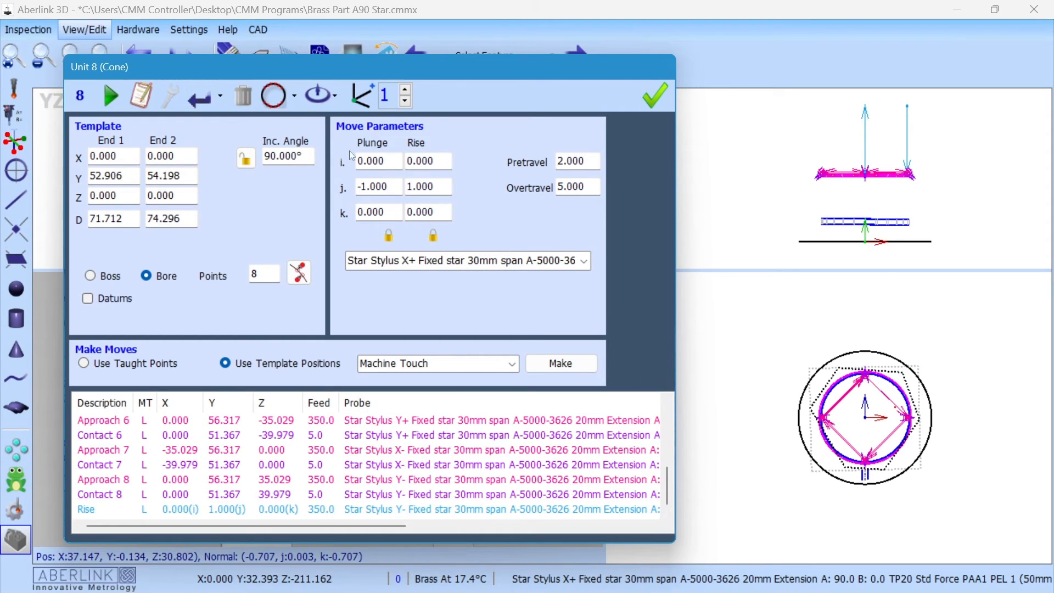
Step: Return to the cone's measurement view and run its CNC moves to measure the feature
left_click(275, 96)
left_click_drag(307, 70, 255, 46)
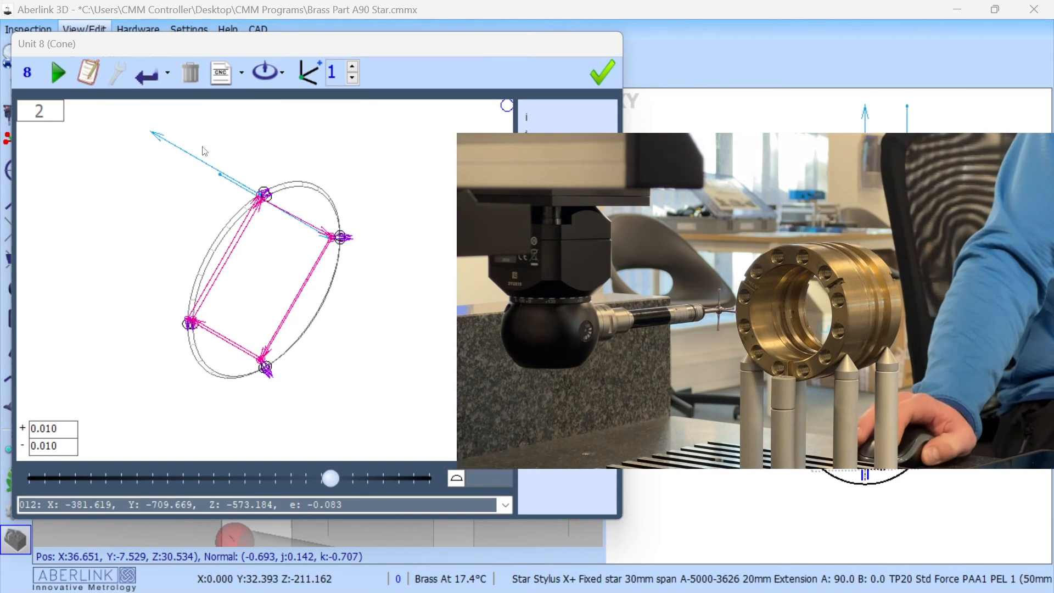
left_click(58, 71)
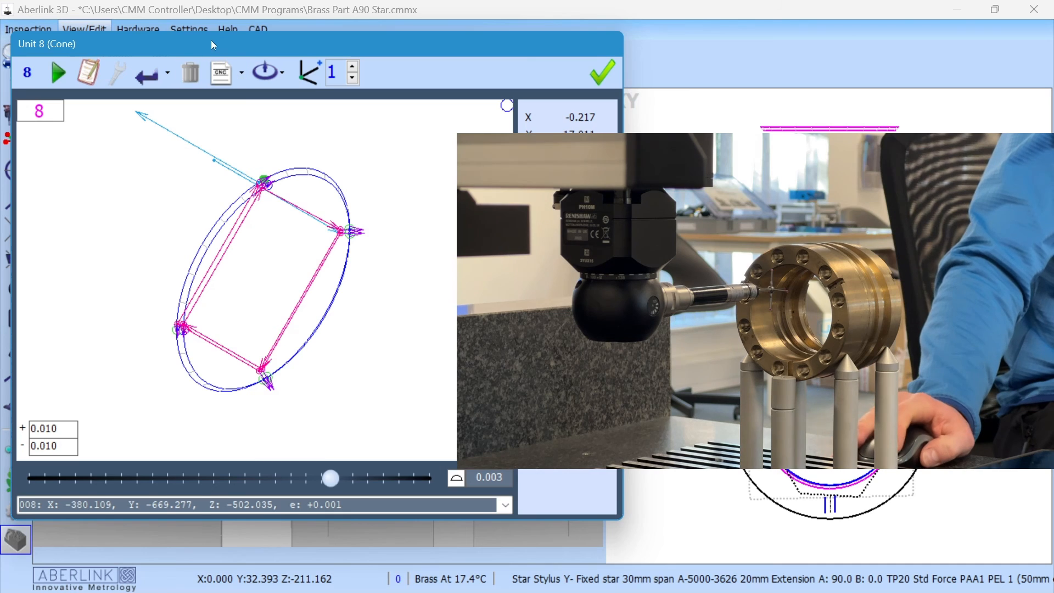
left_click_drag(209, 40, 244, 47)
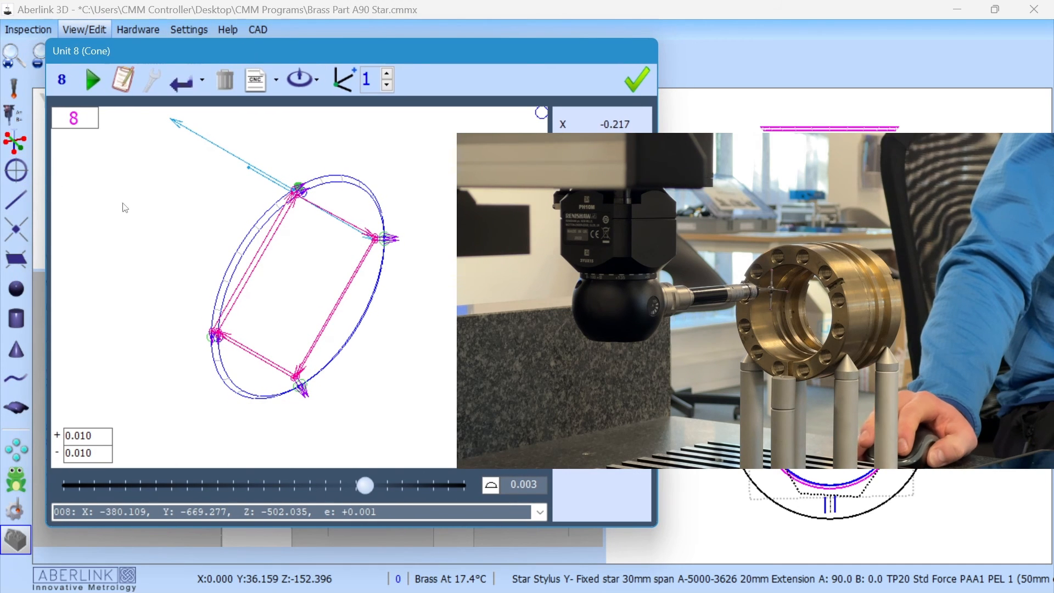